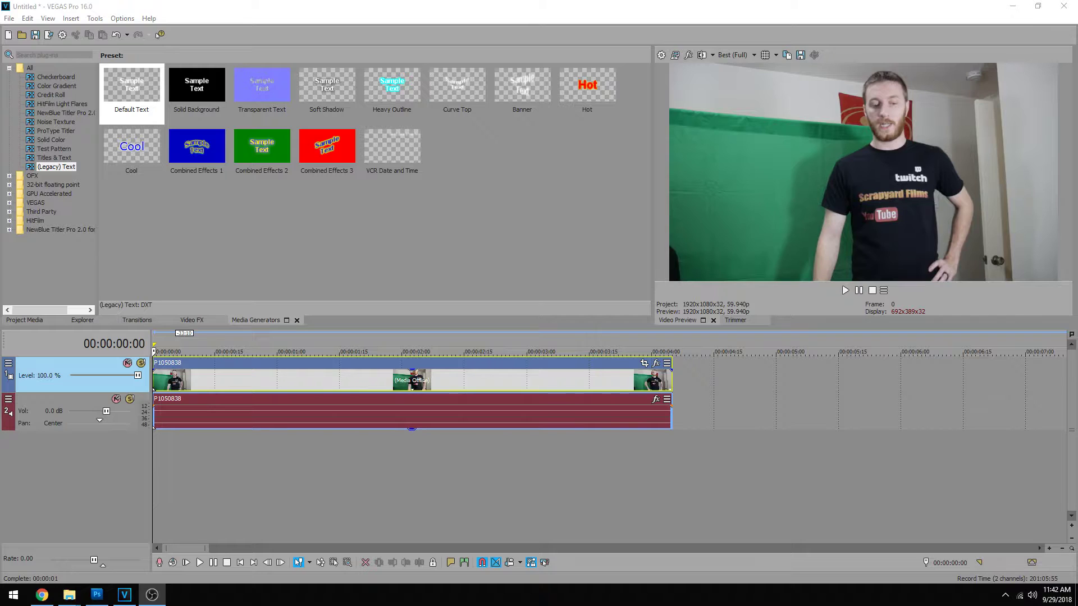
- Play through the clip once from the start, then add a video bus track with Ctrl+Shift+B
double_click(186, 389)
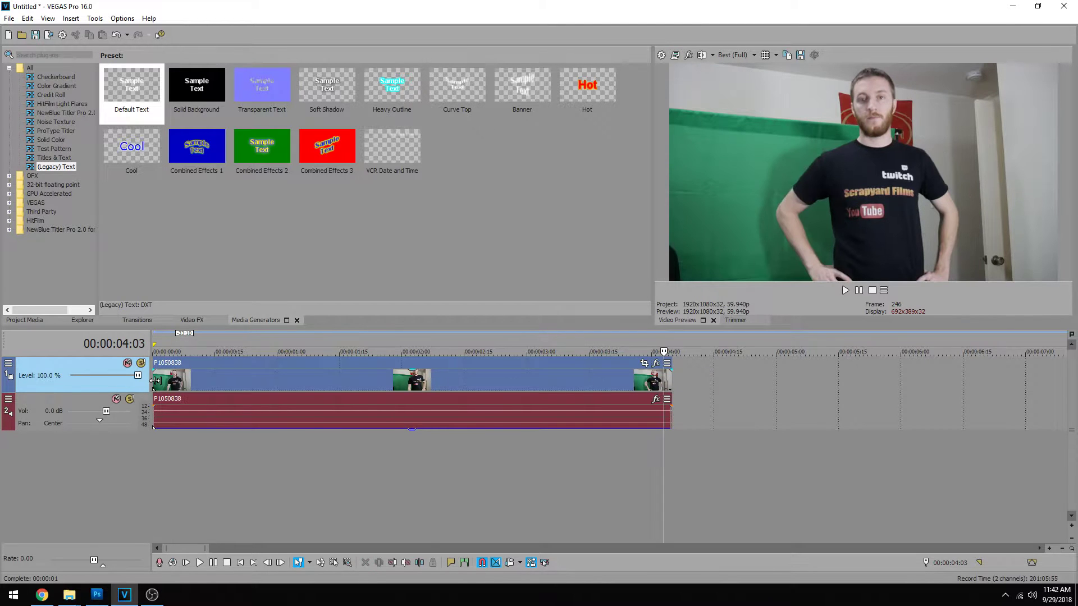
left_click(155, 381)
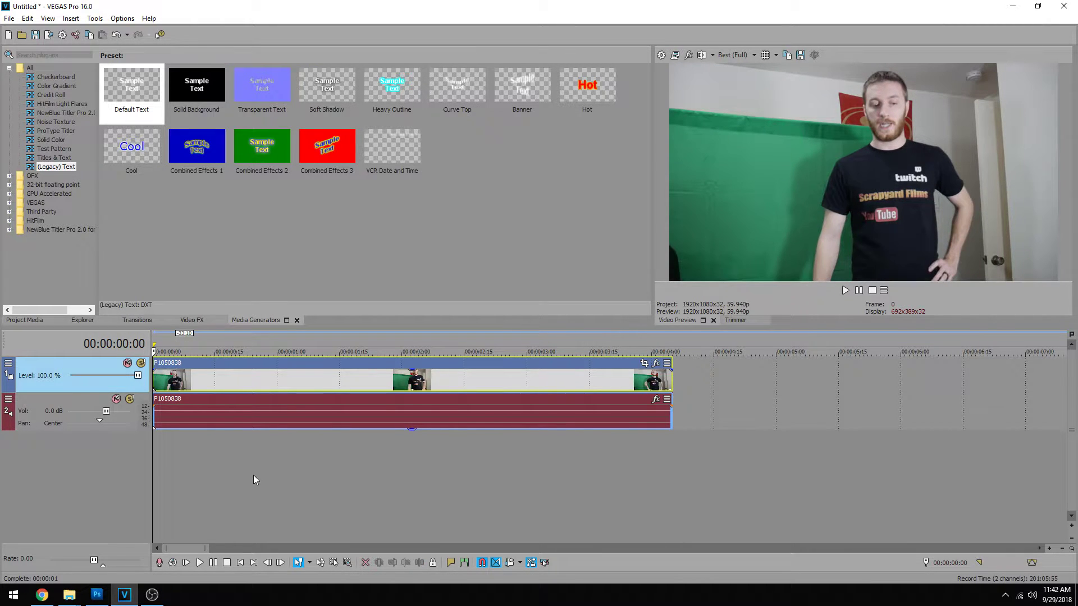
key("space")
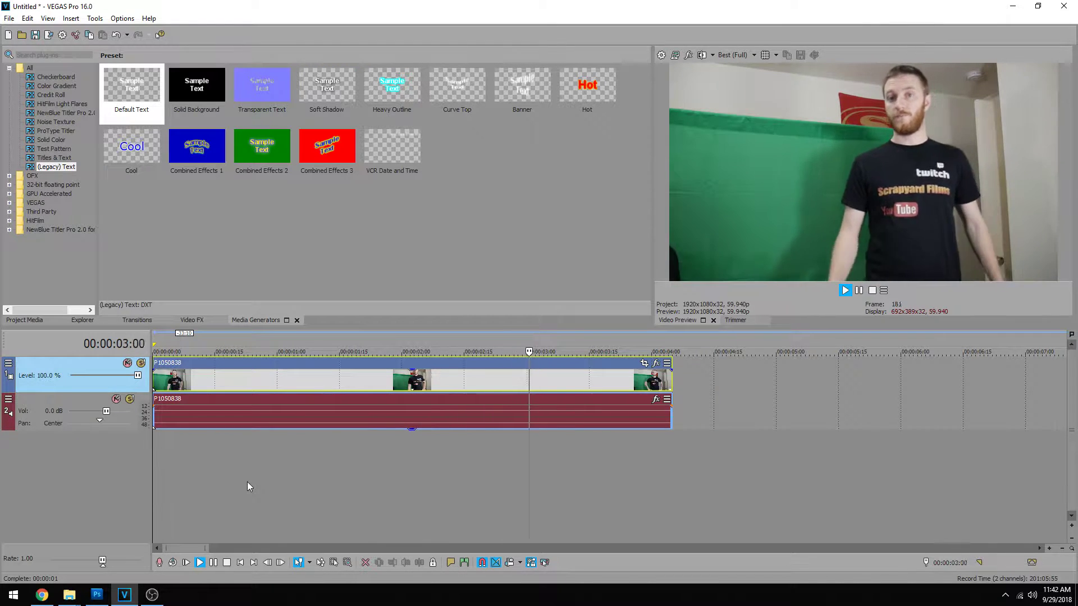
key("Return")
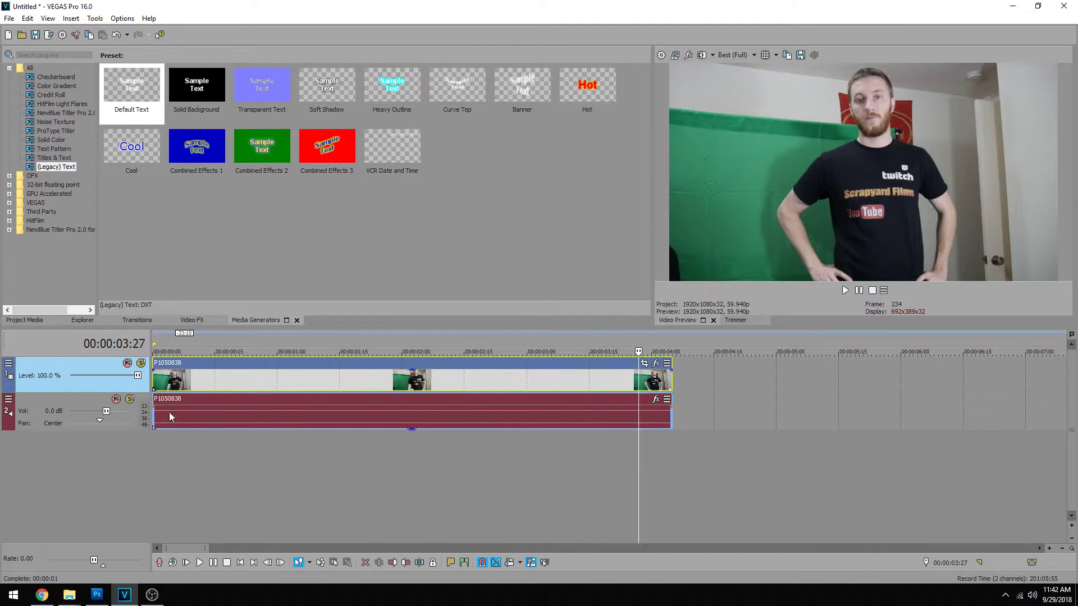
left_click(156, 385)
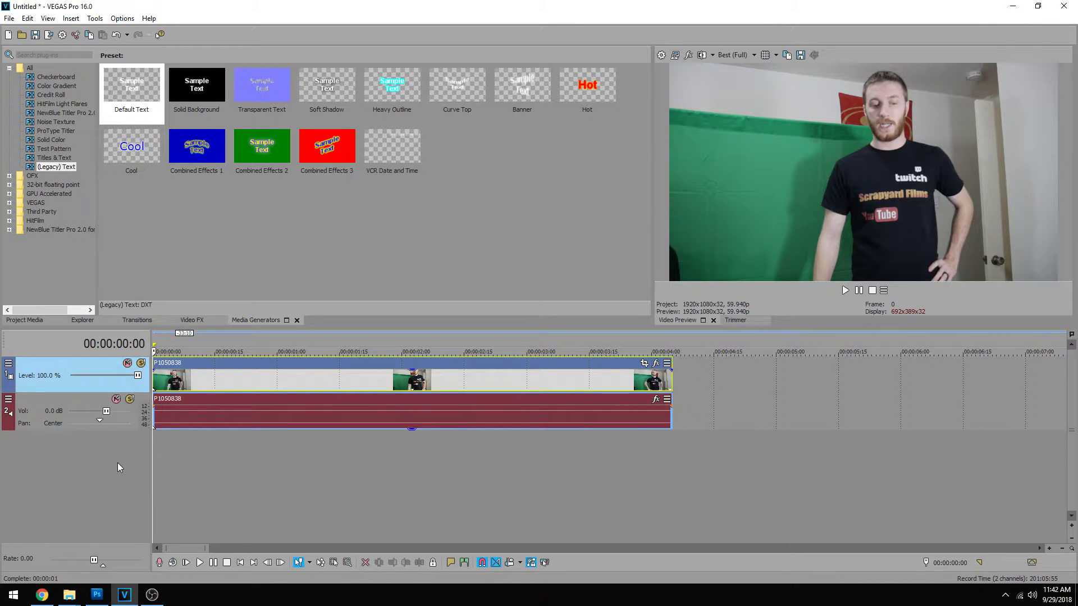
key("ctrl+shift+b")
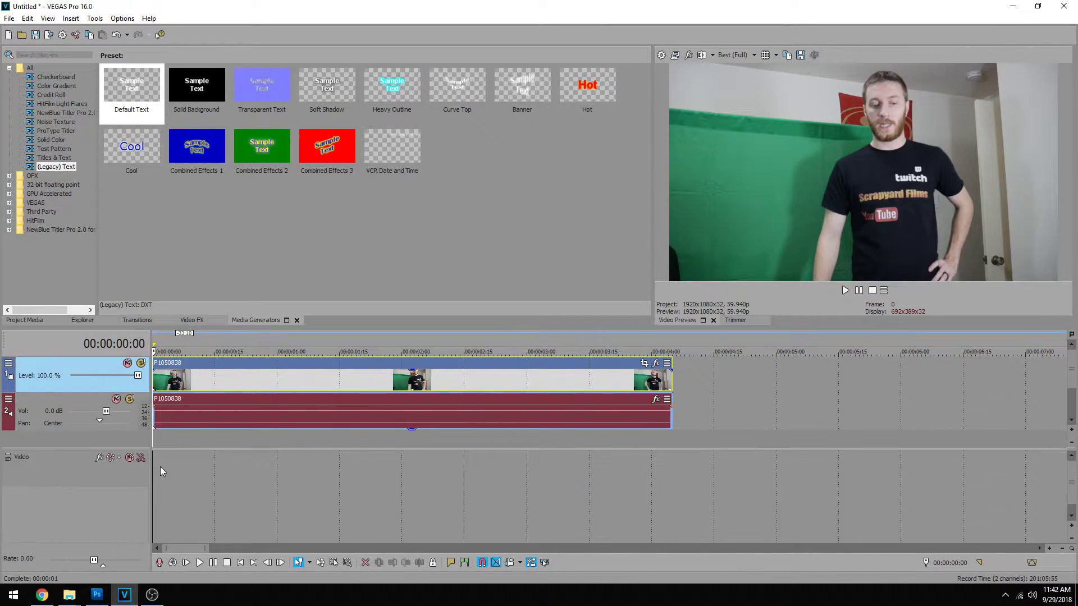
- Insert a Motion Blur Amount envelope on the video bus track
right_click(223, 468)
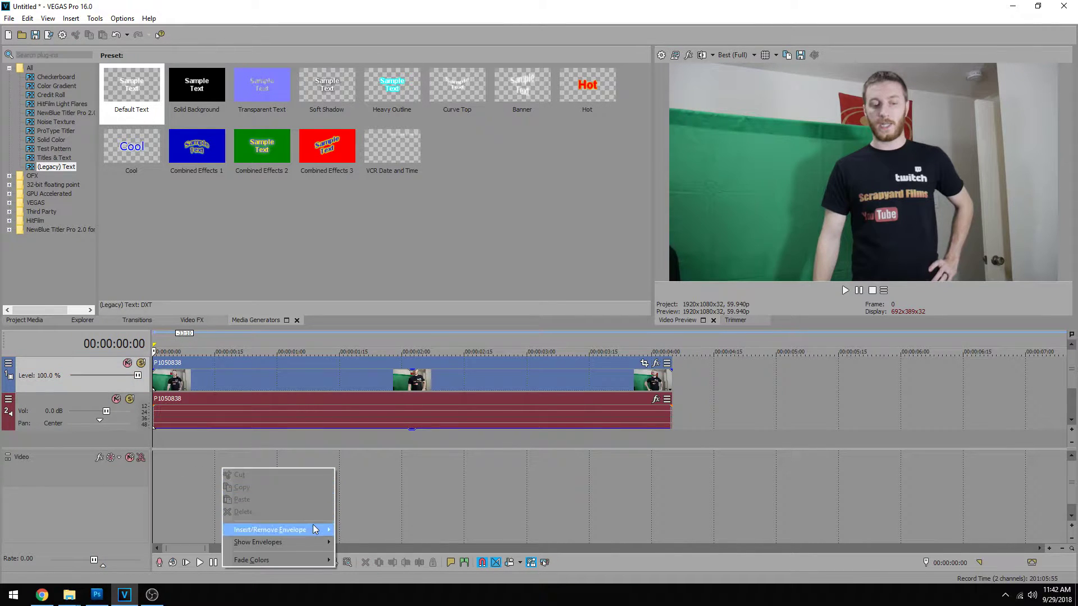
mouse_move(307, 528)
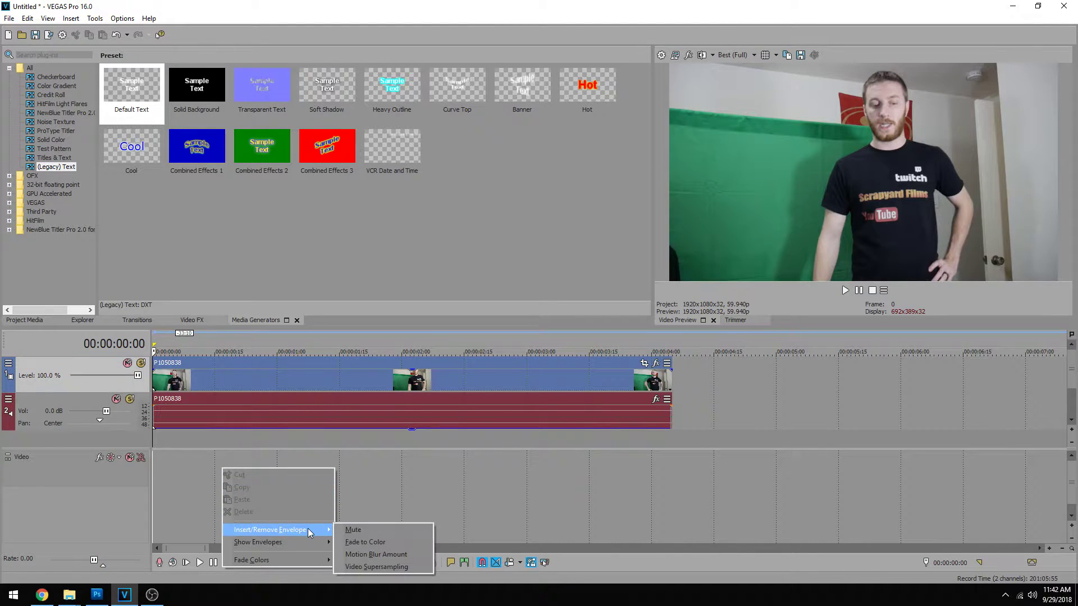
left_click(355, 566)
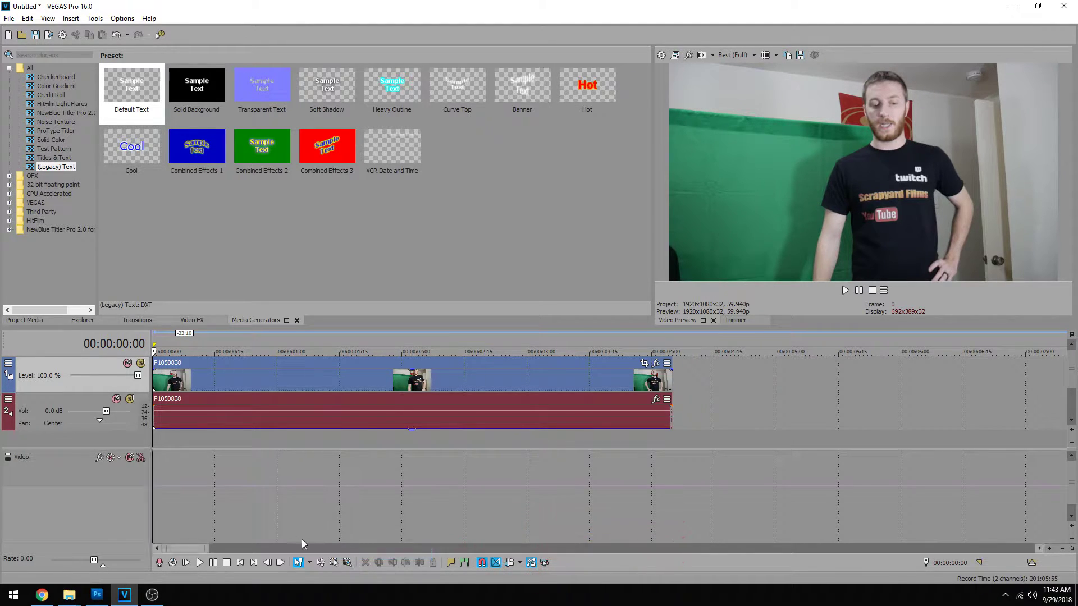
- Drop the motion blur envelope to zero, then raise it to 00:00:00:14
left_click_drag(138, 488, 135, 521)
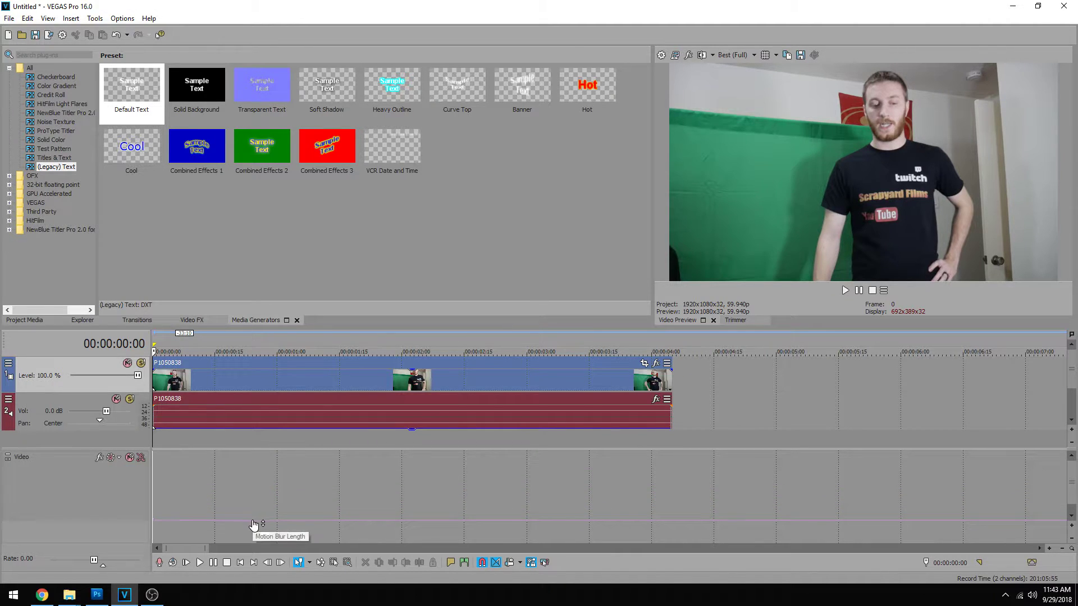
mouse_move(252, 526)
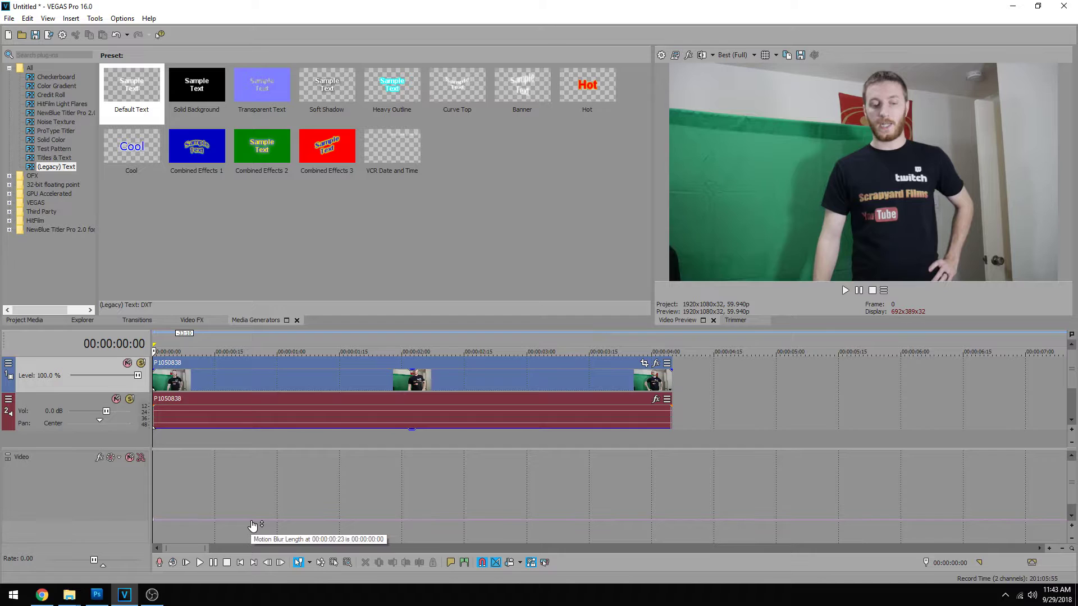
left_click_drag(252, 525, 250, 477)
- Play back the clip to check the heavy motion blur, stopping at one second
left_click(172, 388)
key("space")
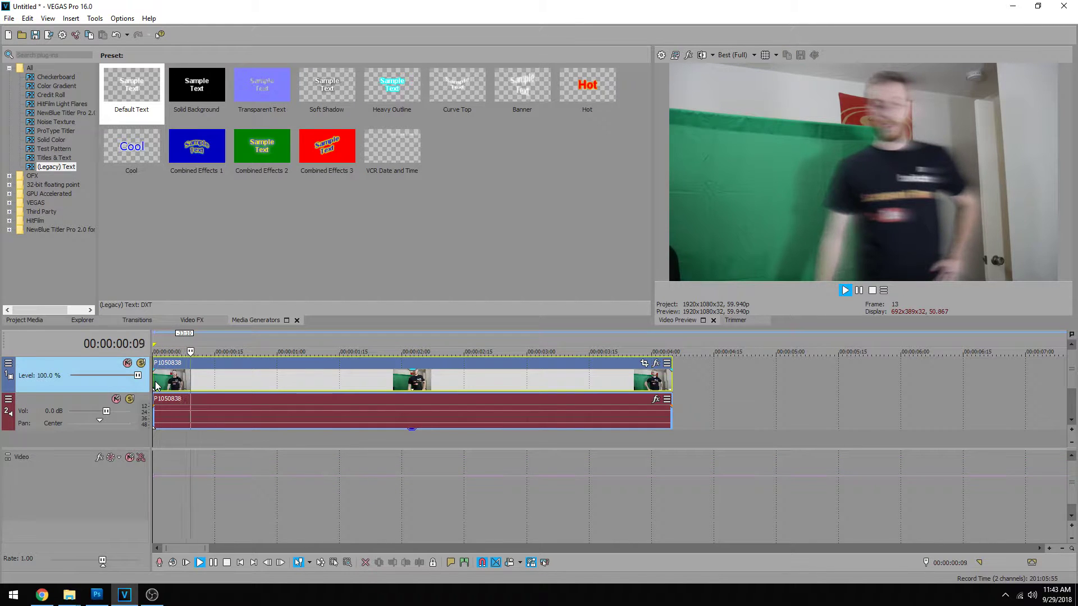
key("space")
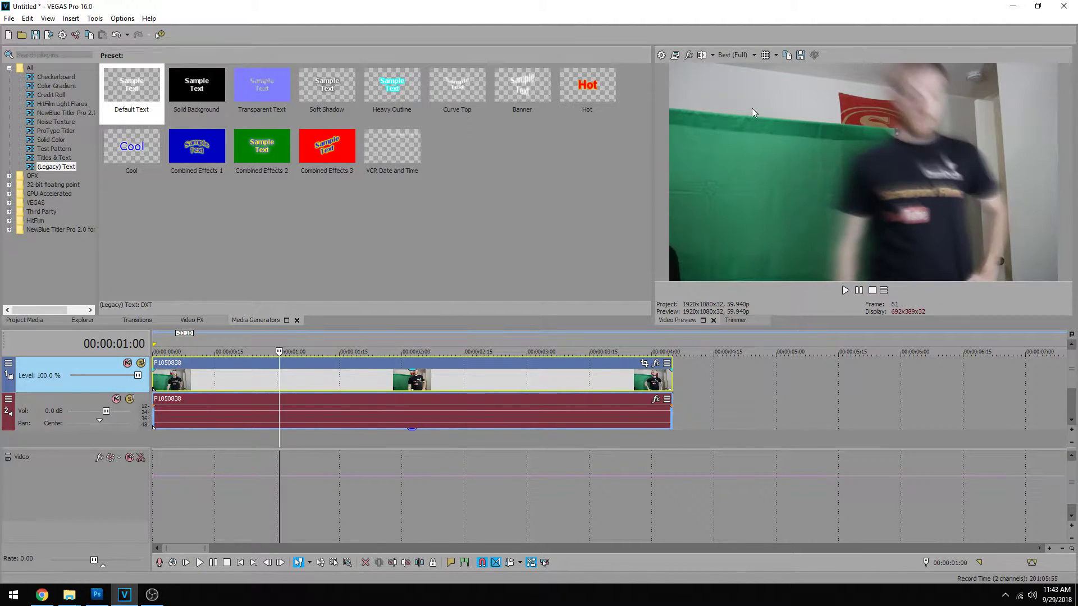
- Set preview quality to Preview (Quarter)
left_click(743, 52)
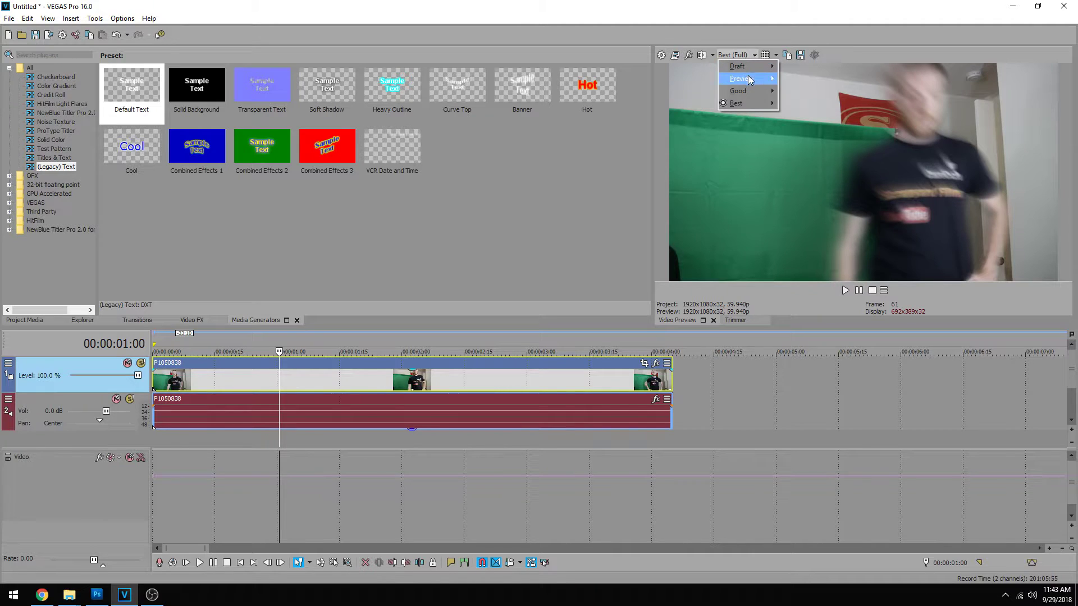
mouse_move(748, 75)
left_click(814, 116)
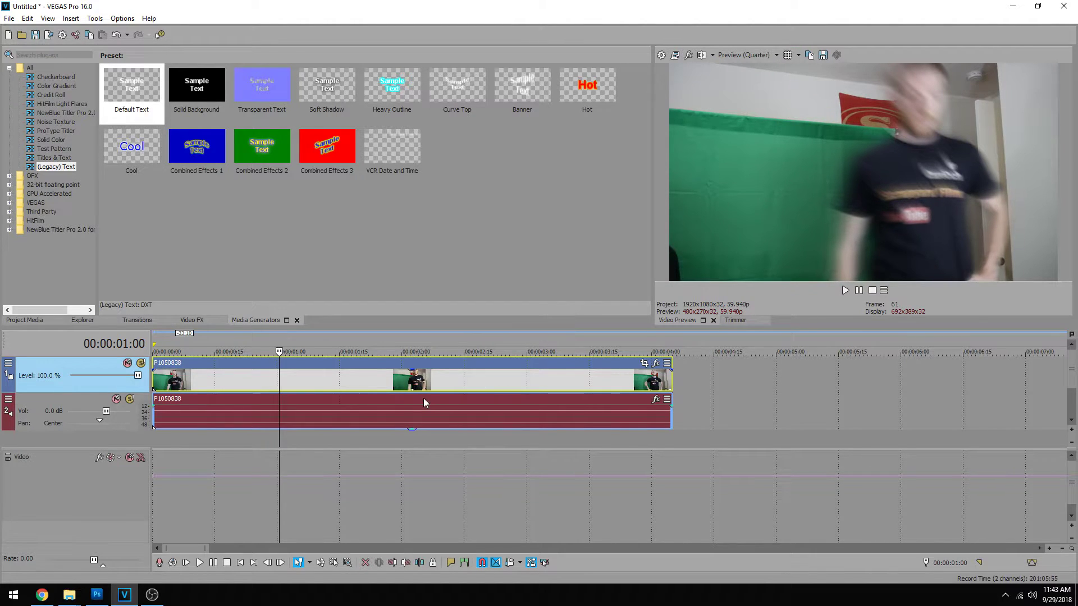
- Play the blurred clip from 00:00:01:20 and stop playback
left_click(290, 378)
left_click(362, 380)
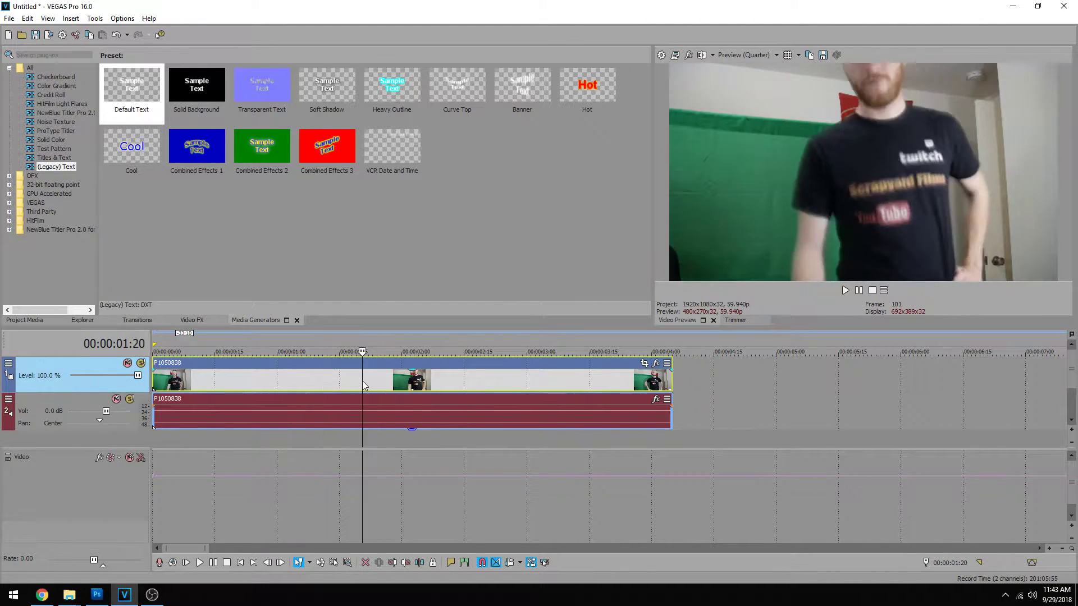
key("space")
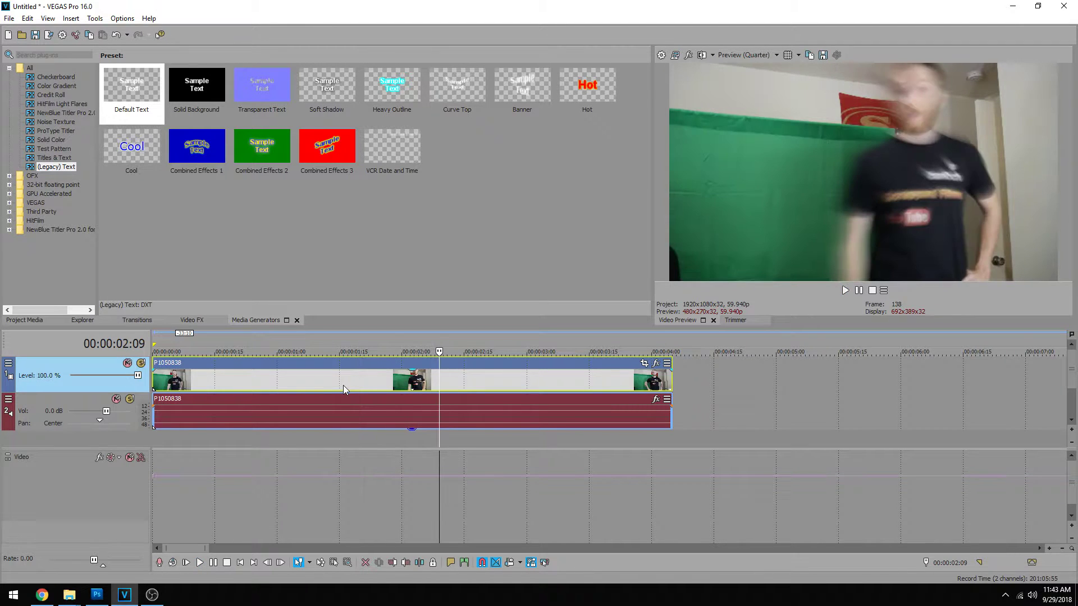
key("space")
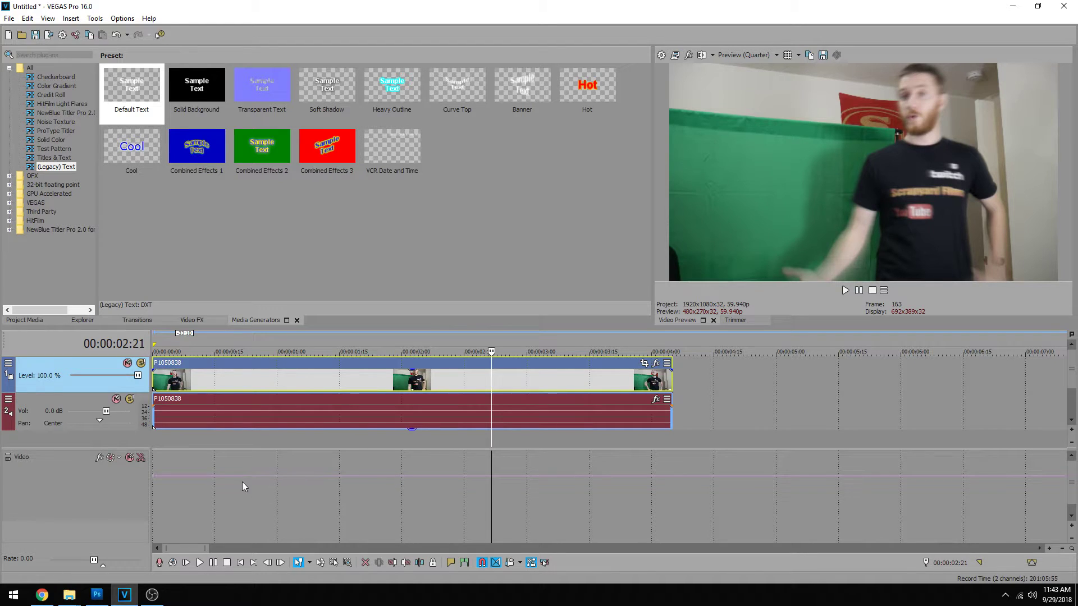
- Lower the motion blur envelope to 00:00:00:07 and play from partway into the clip
left_click_drag(276, 483, 273, 524)
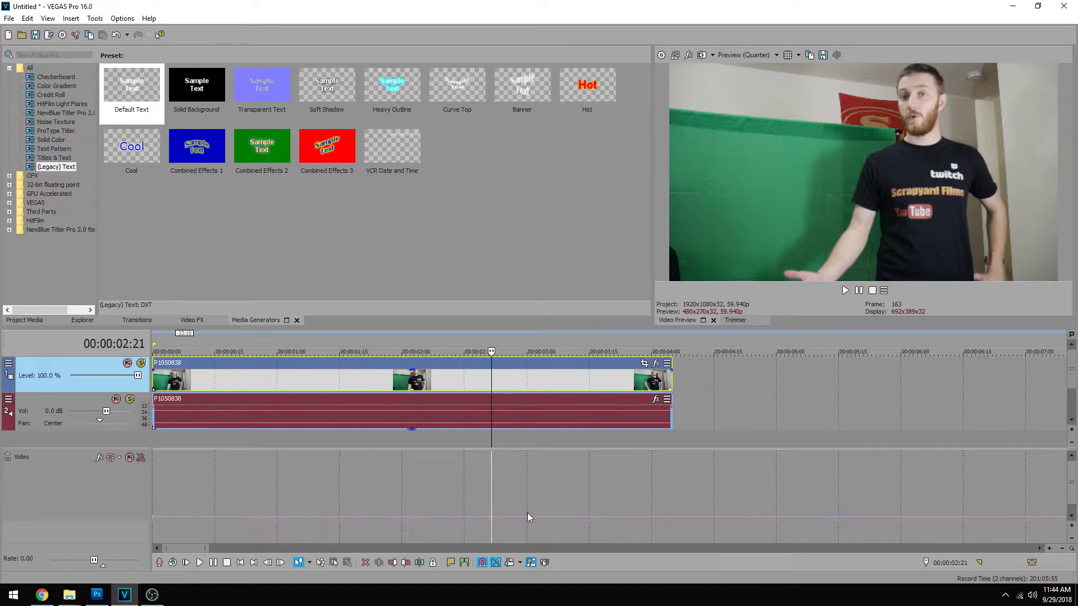
left_click(349, 493)
key("space")
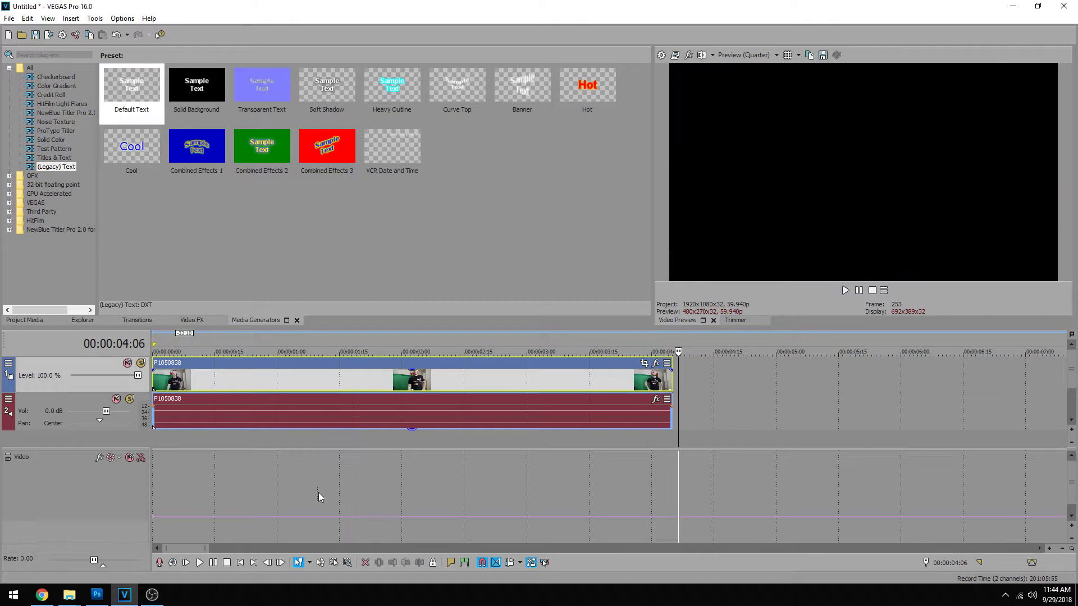
- Replay the clip from the start to review the lighter blur, then stop
left_click(153, 480)
key("space")
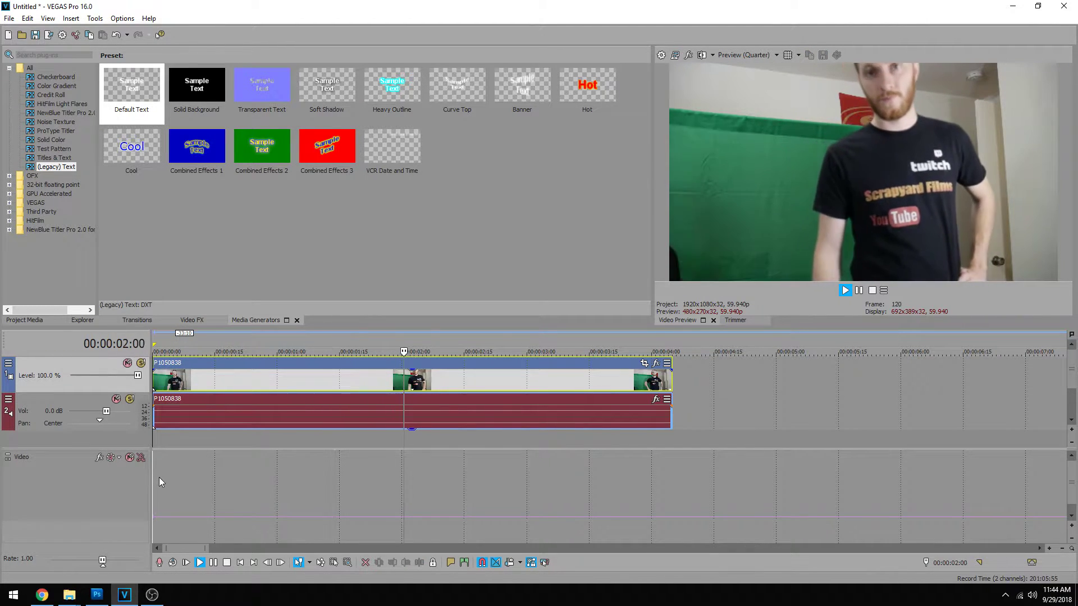
key("Return")
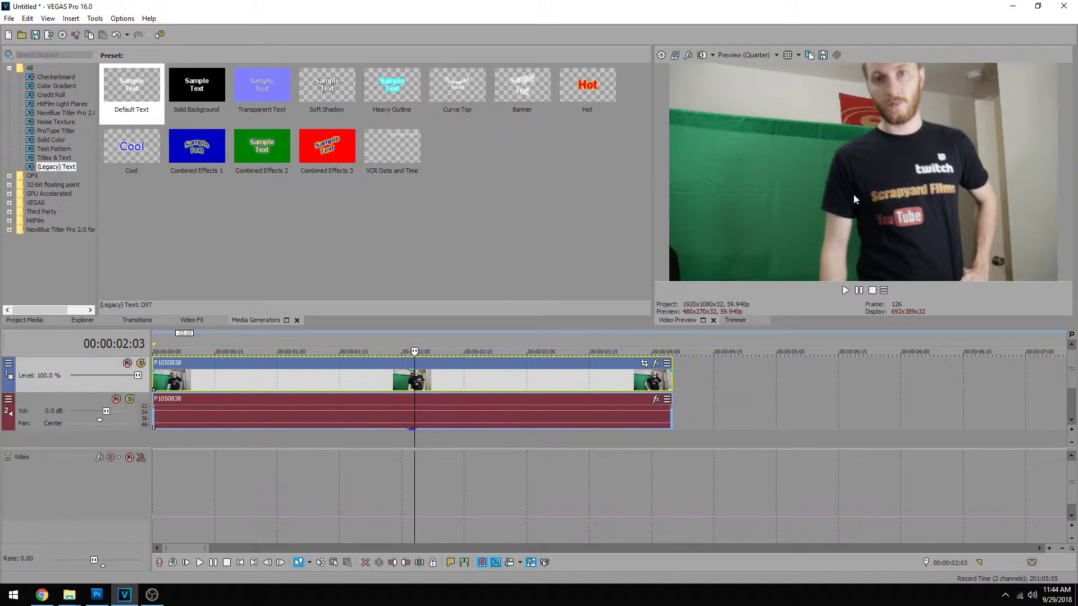
- Insert a Video Supersampling envelope on the video bus, with the playhead at 00:00:01:25
left_click(298, 469)
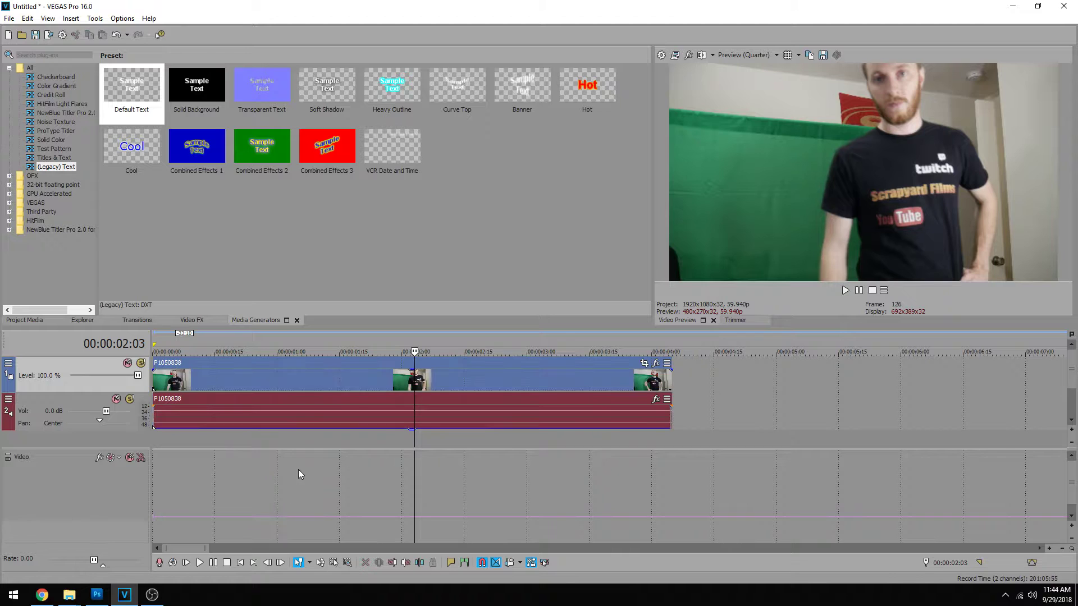
right_click(298, 470)
mouse_move(383, 534)
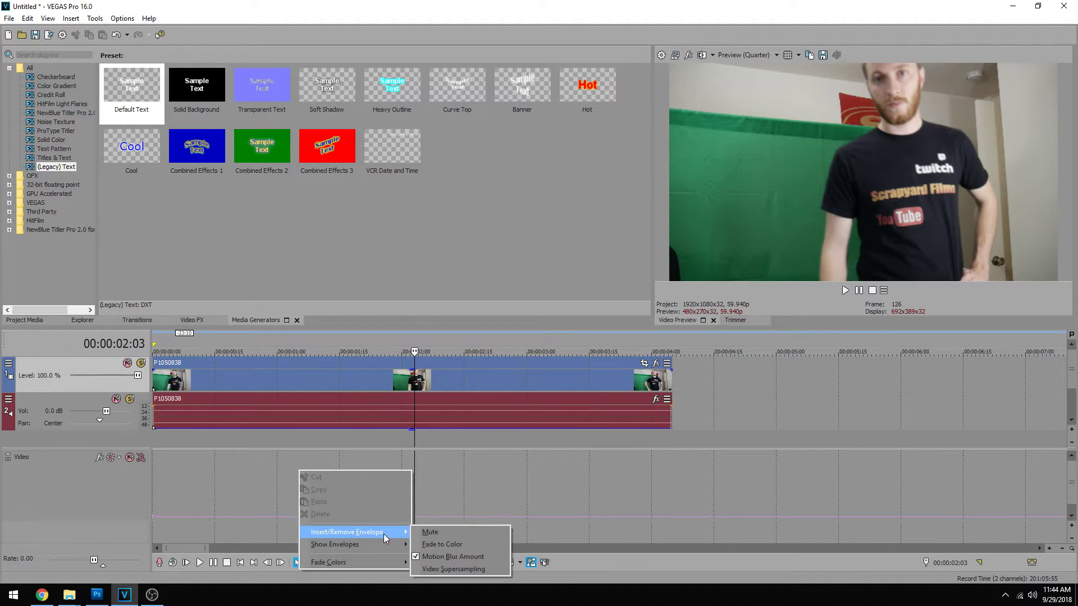
left_click(454, 569)
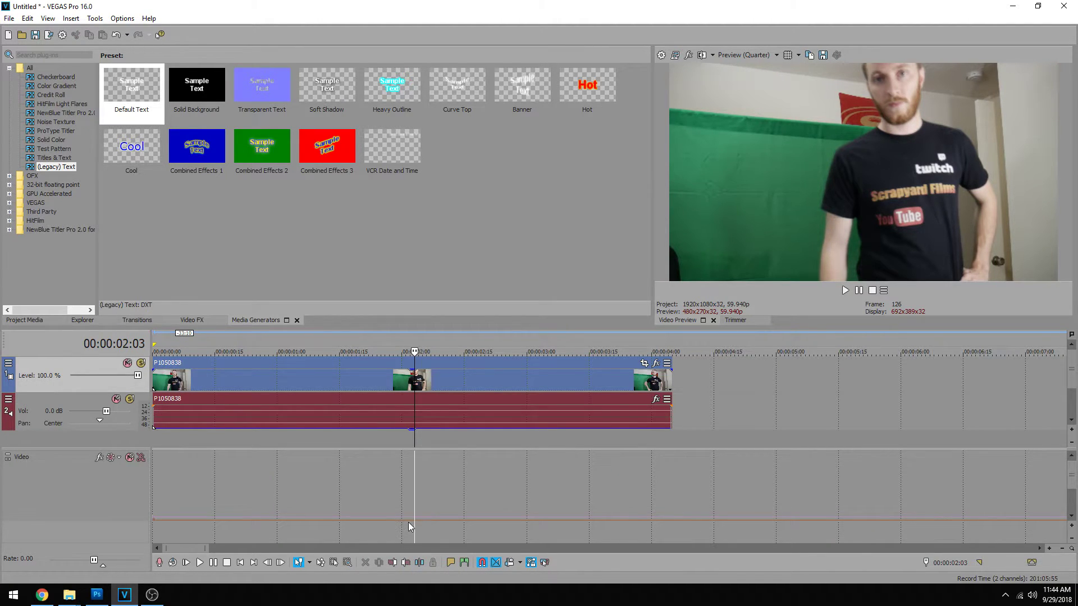
left_click(379, 490)
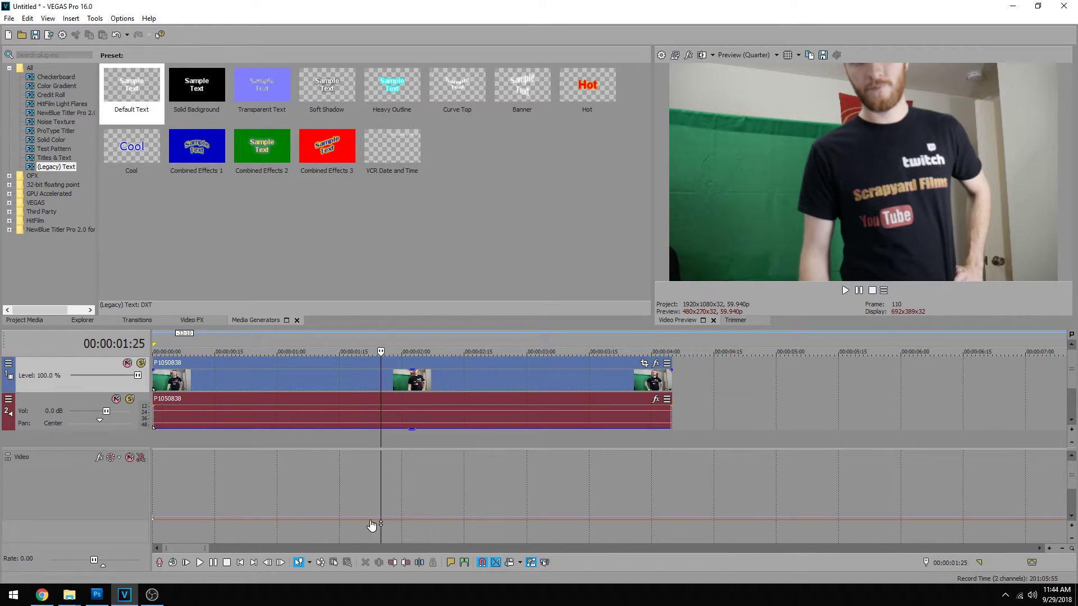
- Raise the Video Supersampling envelope to 4, checking playback along the way
left_click_drag(372, 524, 369, 488)
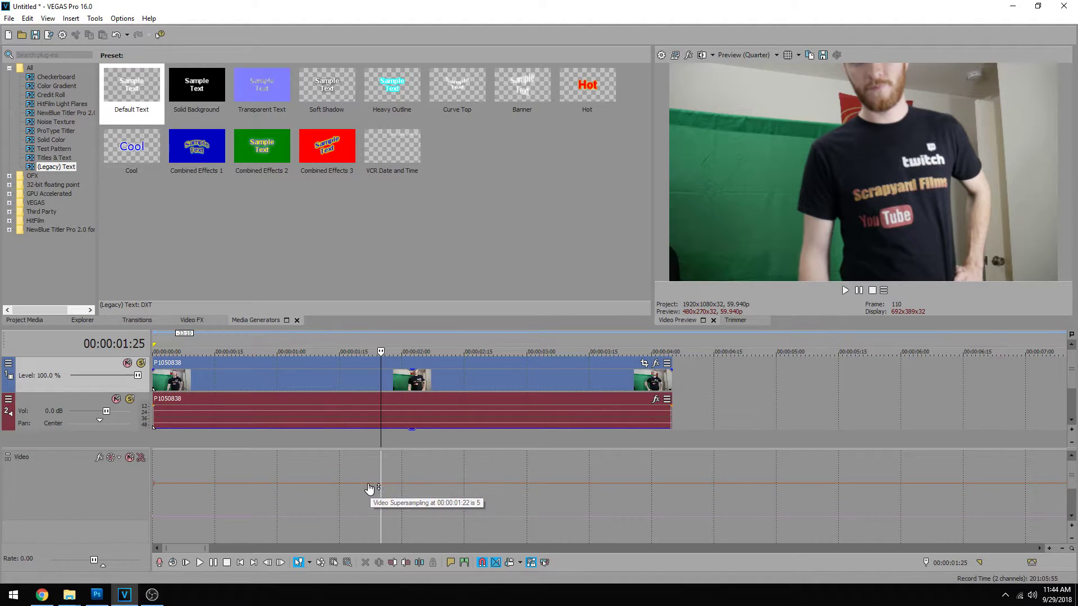
left_click(484, 467)
key("space")
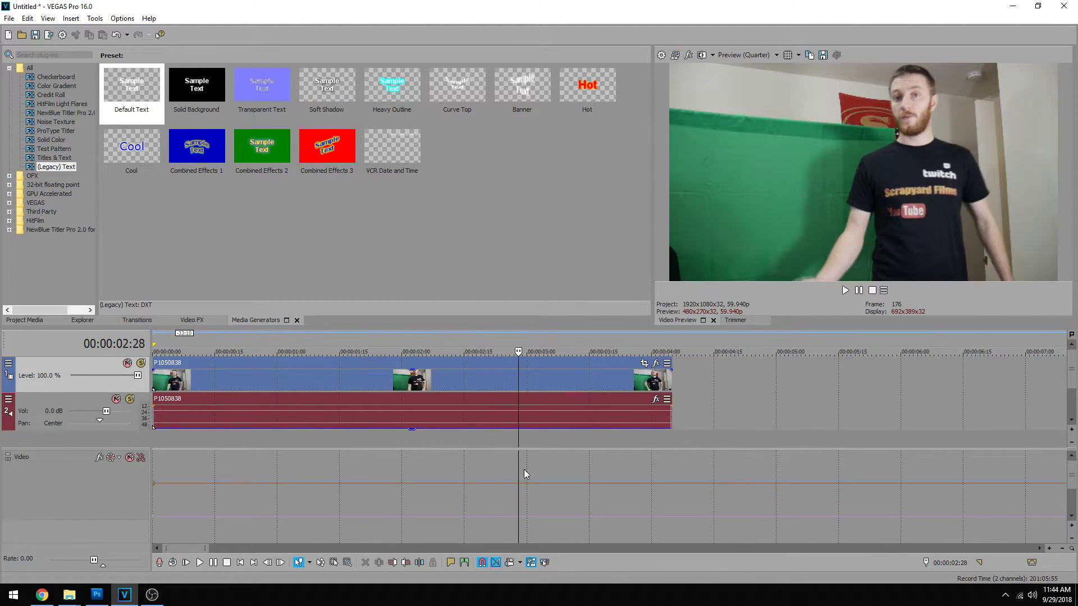
left_click(298, 453)
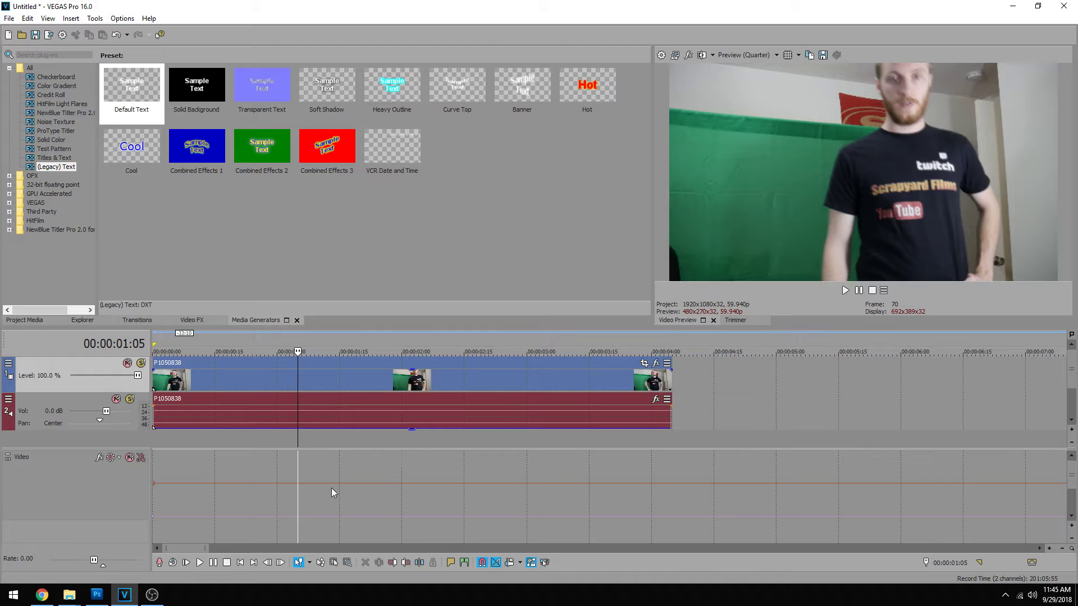
mouse_move(320, 490)
left_mouse_down()
mouse_move(330, 496)
mouse_move(324, 408)
mouse_move(325, 505)
mouse_move(325, 495)
left_mouse_up()
key("space")
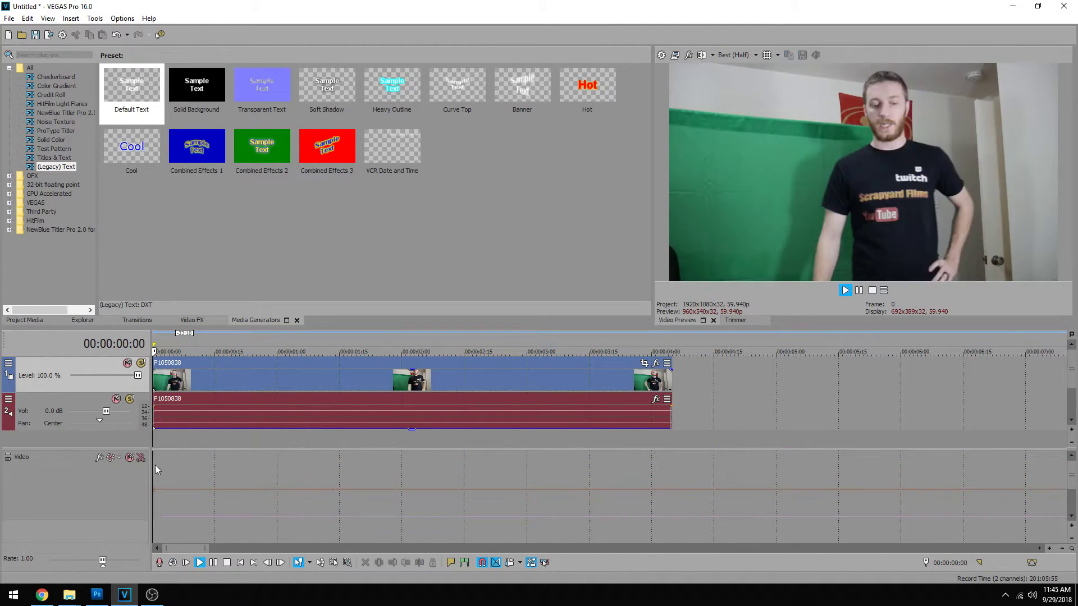